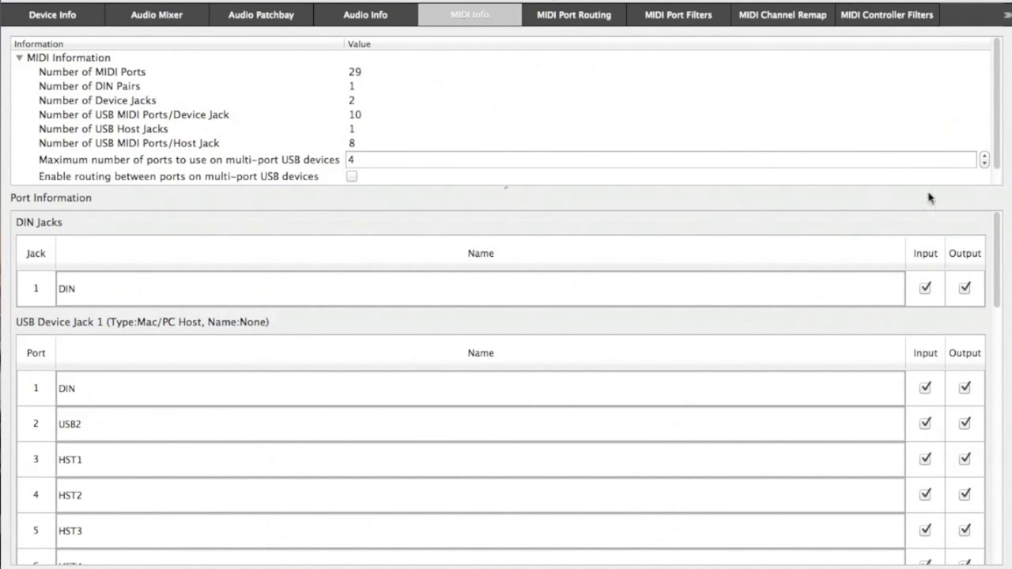
- Set the maximum number of ports to use on multi-port USB devices to 1
{"action": "left_click", "coordinate": [983, 164]}
{"action": "left_click", "coordinate": [983, 164]}
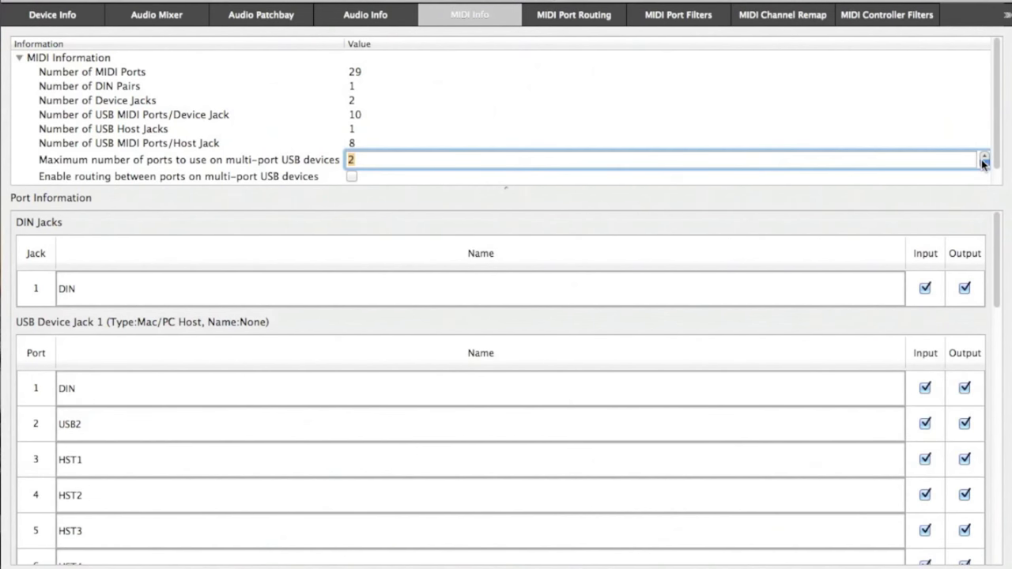
{"action": "left_click", "coordinate": [984, 166]}
- Reserve USB Host Jack 1 port 1 for the CME Xkey and port 2 for the Medeli Ele e-drum
{"action": "left_click", "coordinate": [999, 240]}
{"action": "left_click_drag", "start_coordinate": [999, 240], "coordinate": [982, 298]}
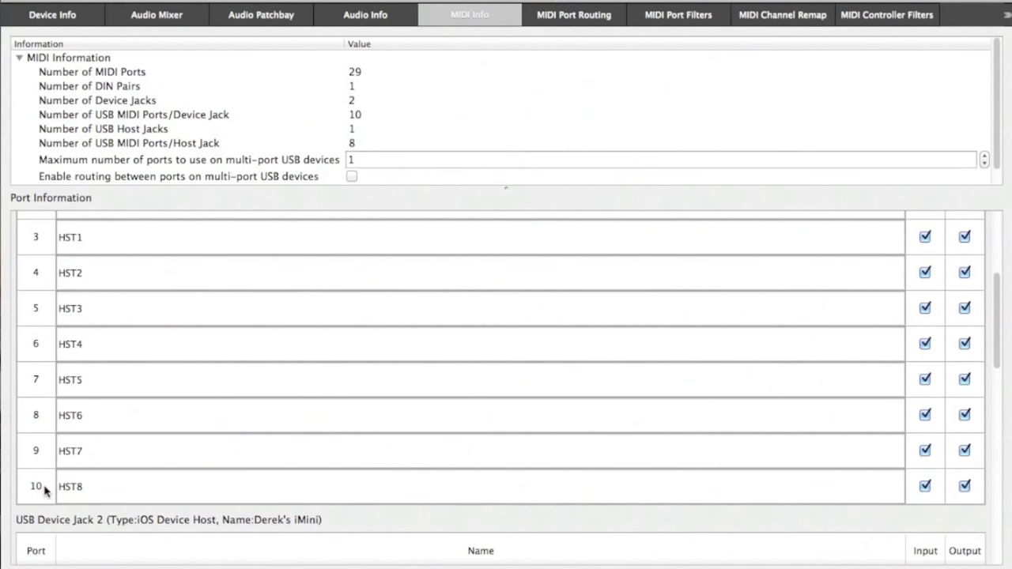
{"action": "scroll", "coordinate": [82, 264], "scroll_direction": "up", "scroll_amount": 3}
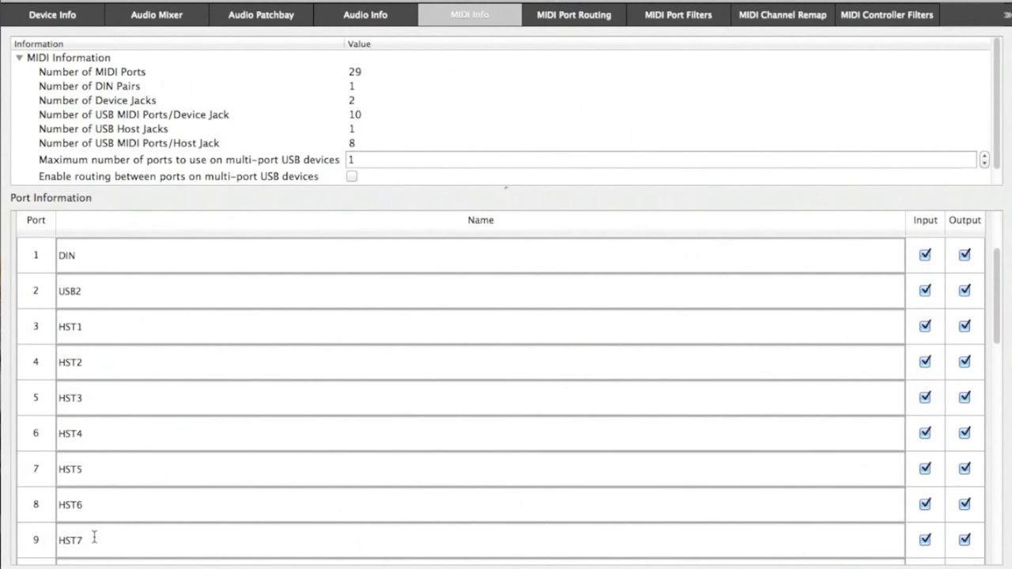
{"action": "scroll", "coordinate": [314, 515], "scroll_direction": "down", "scroll_amount": 5}
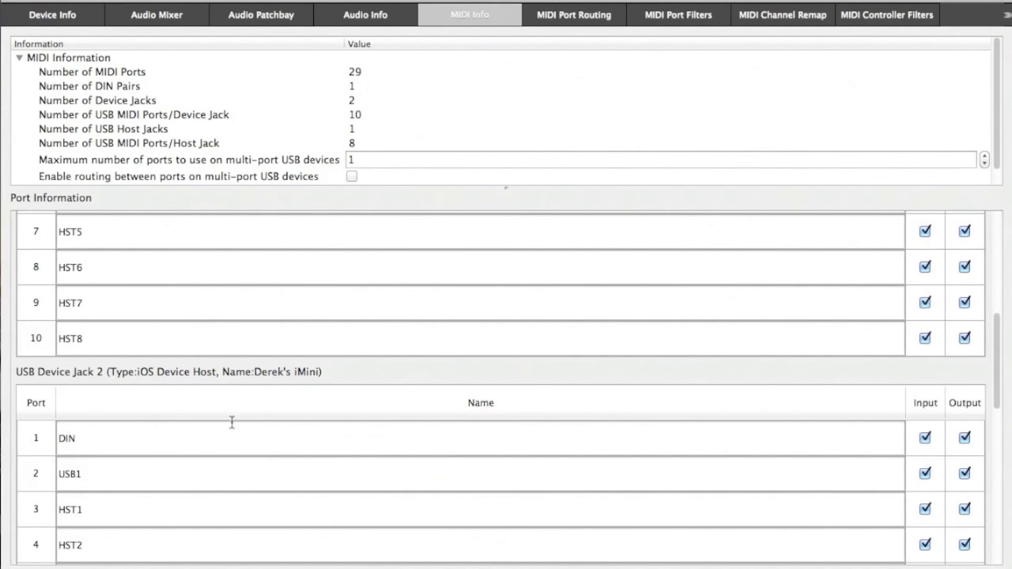
{"action": "scroll", "coordinate": [231, 422], "scroll_direction": "down", "scroll_amount": 2}
{"action": "scroll", "coordinate": [231, 422], "scroll_direction": "down", "scroll_amount": 3}
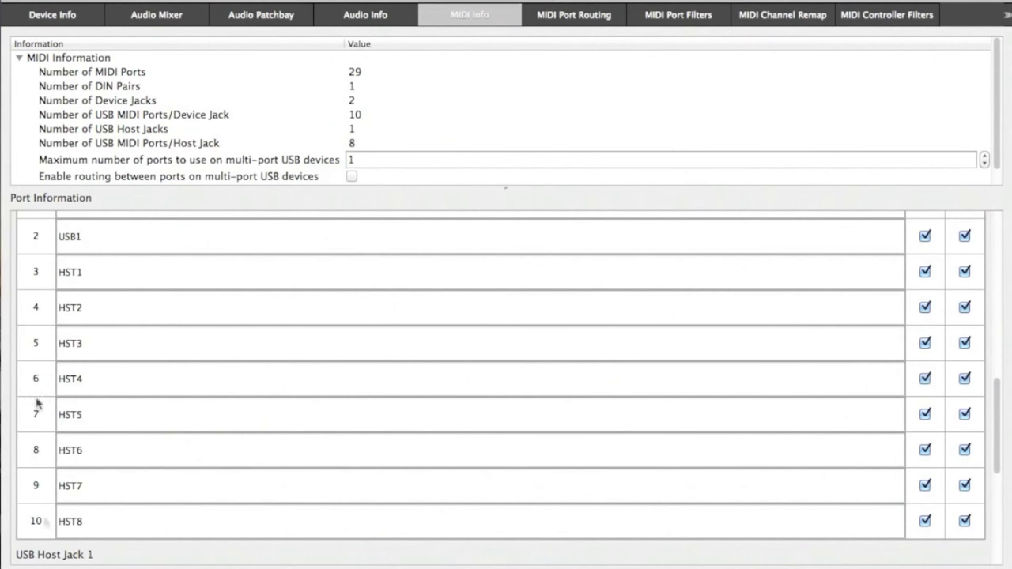
{"action": "scroll", "coordinate": [123, 393], "scroll_direction": "down", "scroll_amount": 7}
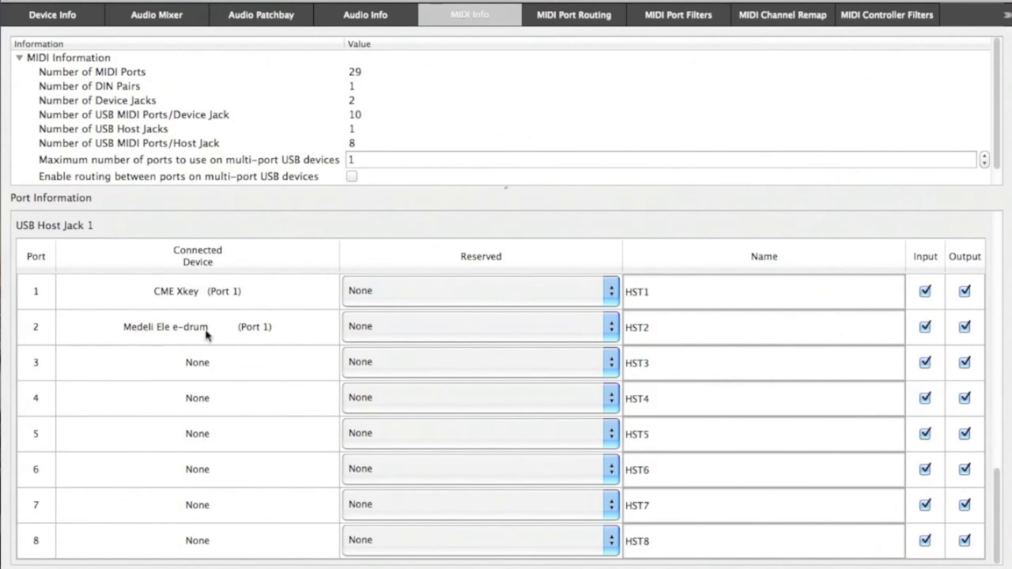
{"action": "left_click", "coordinate": [462, 292]}
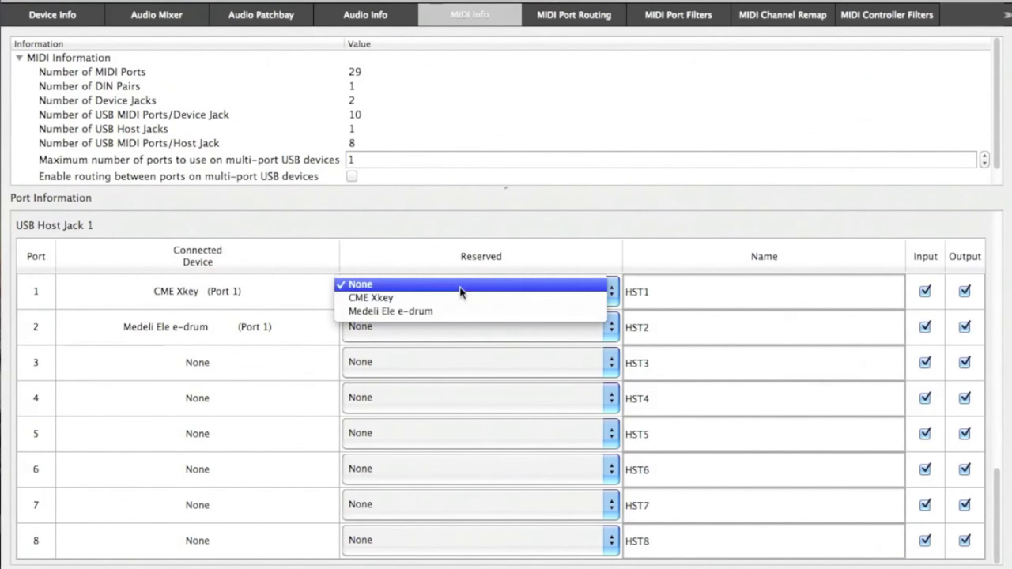
{"action": "left_click", "coordinate": [454, 299]}
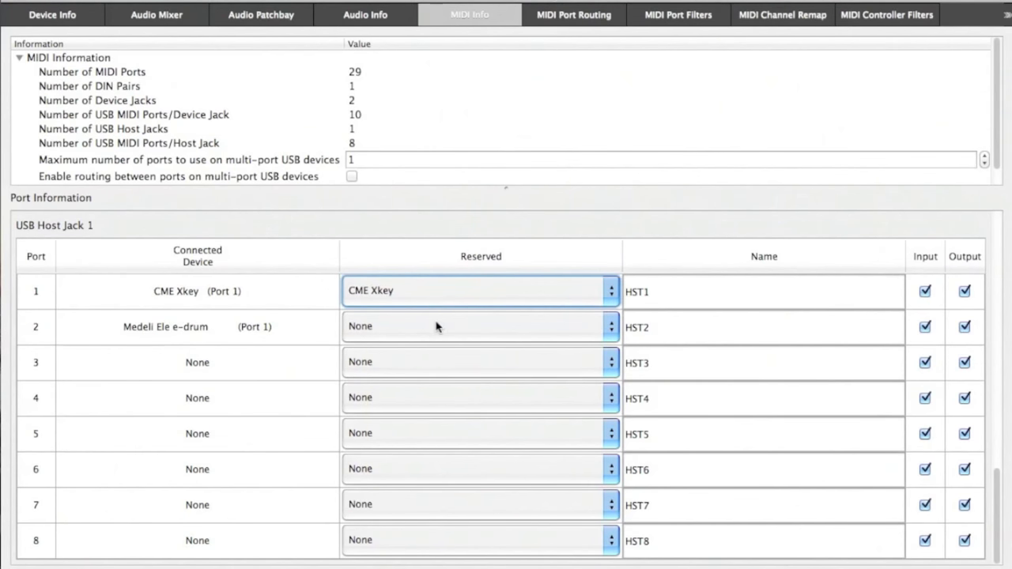
{"action": "left_click", "coordinate": [435, 329]}
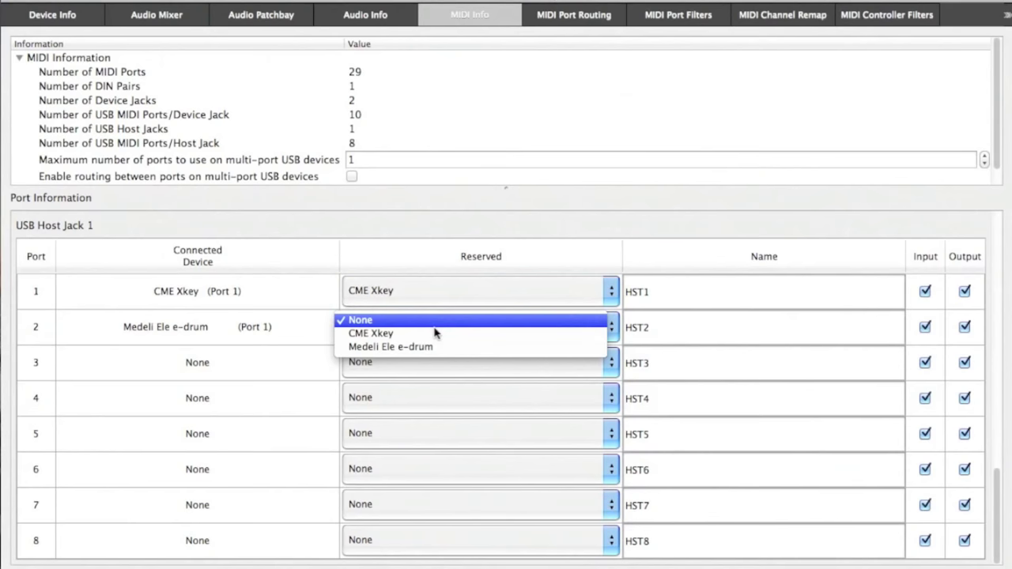
{"action": "left_click", "coordinate": [427, 348]}
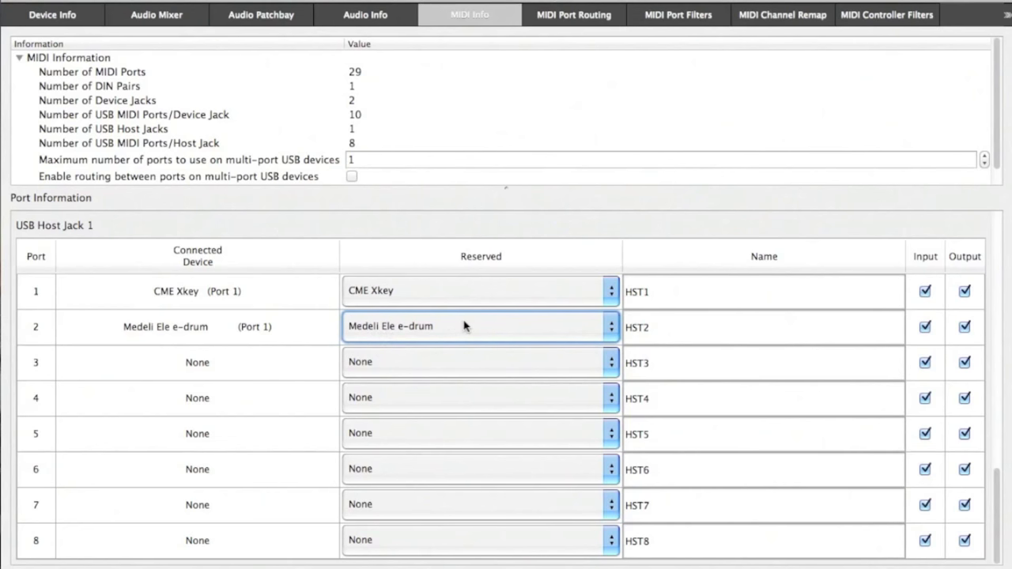
- Name USB Host Jack 1 ports 1 and 2 "XKey" and "eDrum set", and name DIN jack 1 "DIN Microkorg"
{"action": "key", "text": "shift+Tab"}
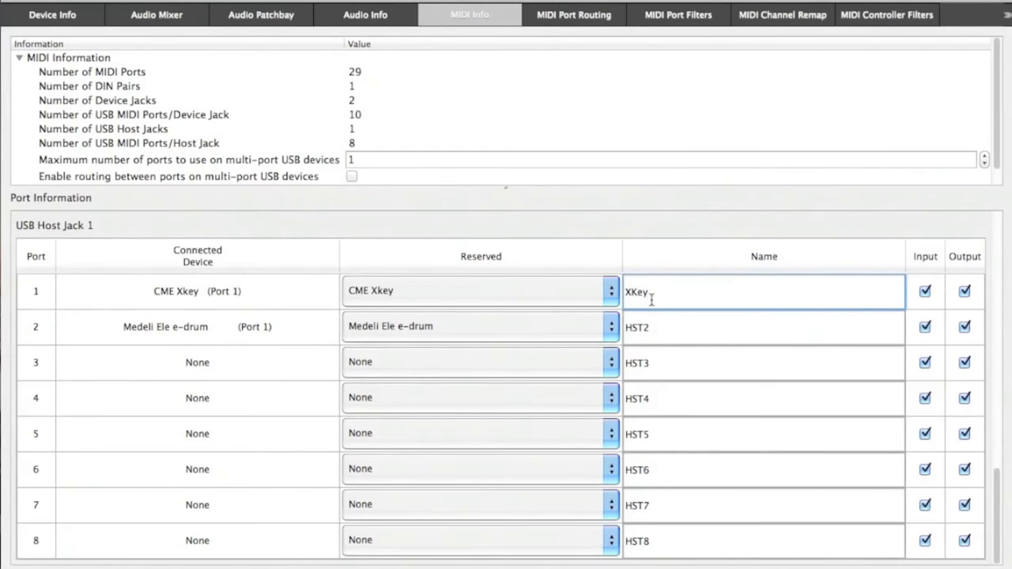
{"action": "left_click", "coordinate": [666, 327]}
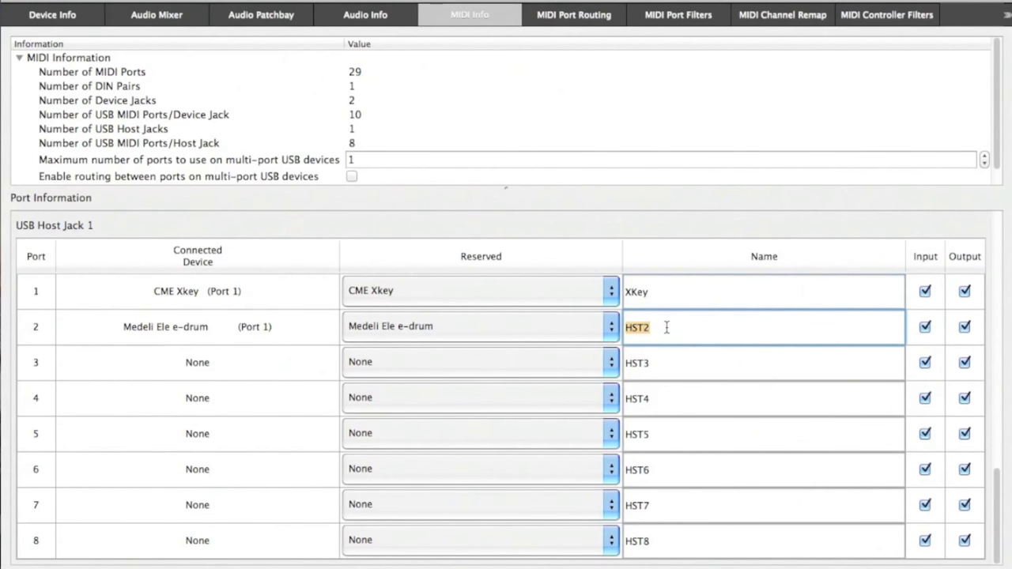
{"action": "type", "text": "eDru"}
{"action": "key", "text": "BackSpace"}
{"action": "key", "text": "BackSpace"}
{"action": "type", "text": "y"}
{"action": "key", "text": "BackSpace"}
{"action": "type", "text": "t"}
{"action": "left_click", "coordinate": [574, 14]}
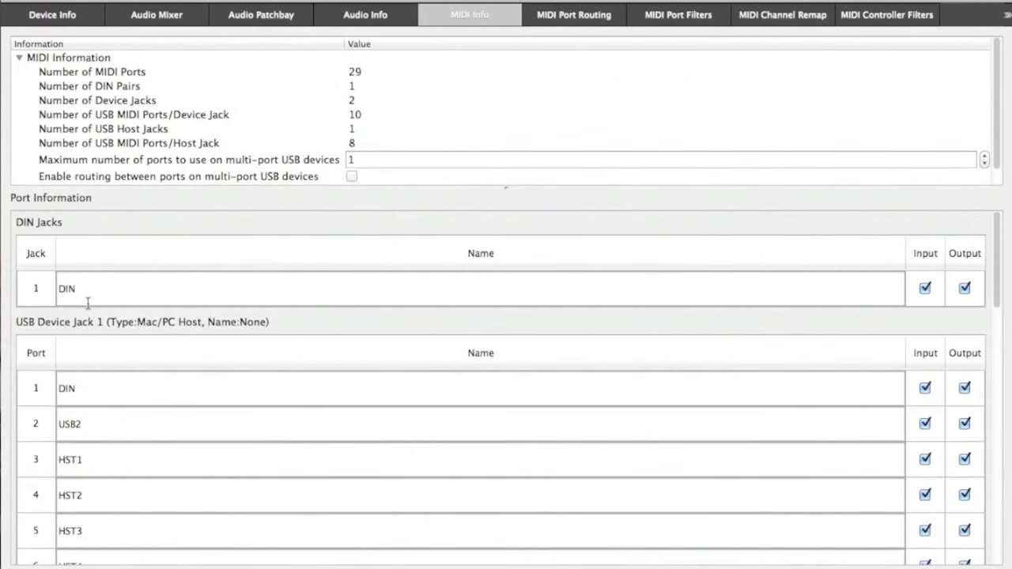
{"action": "left_click", "coordinate": [91, 293]}
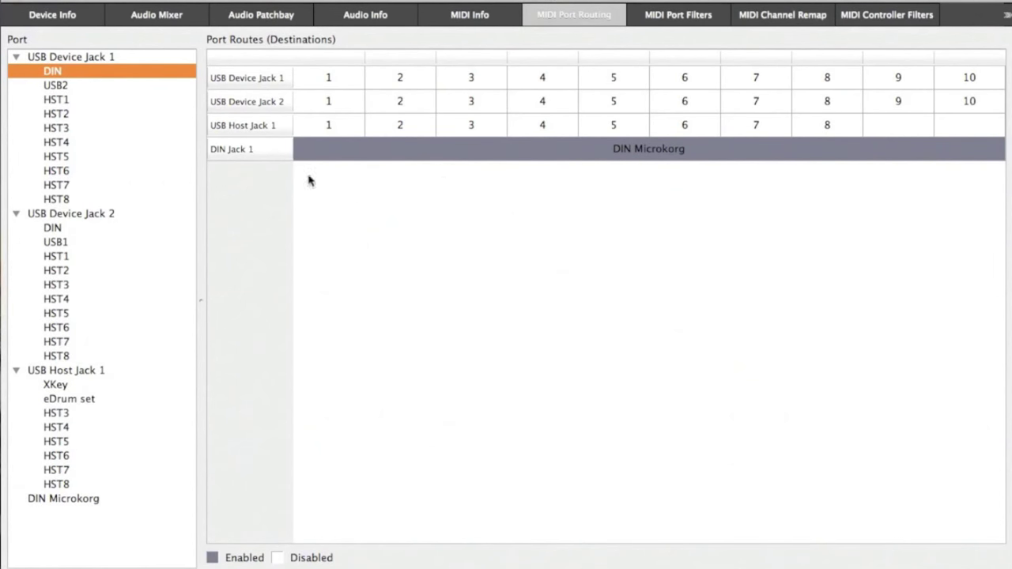
- Examine the port routing destinations of USB Device Jack 1 for each port from USB2 through HST8
{"action": "left_click", "coordinate": [53, 86]}
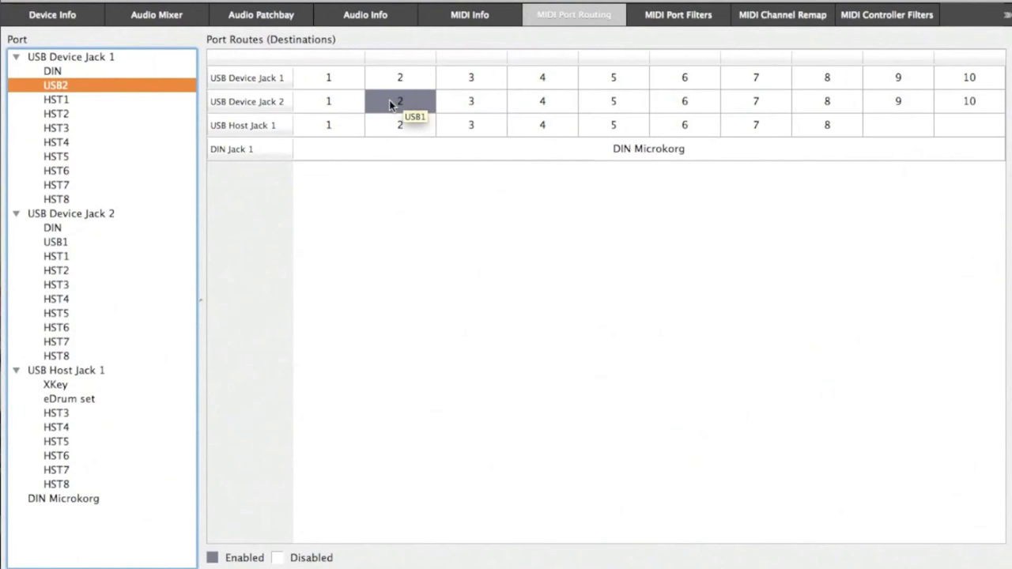
{"action": "left_click", "coordinate": [62, 101]}
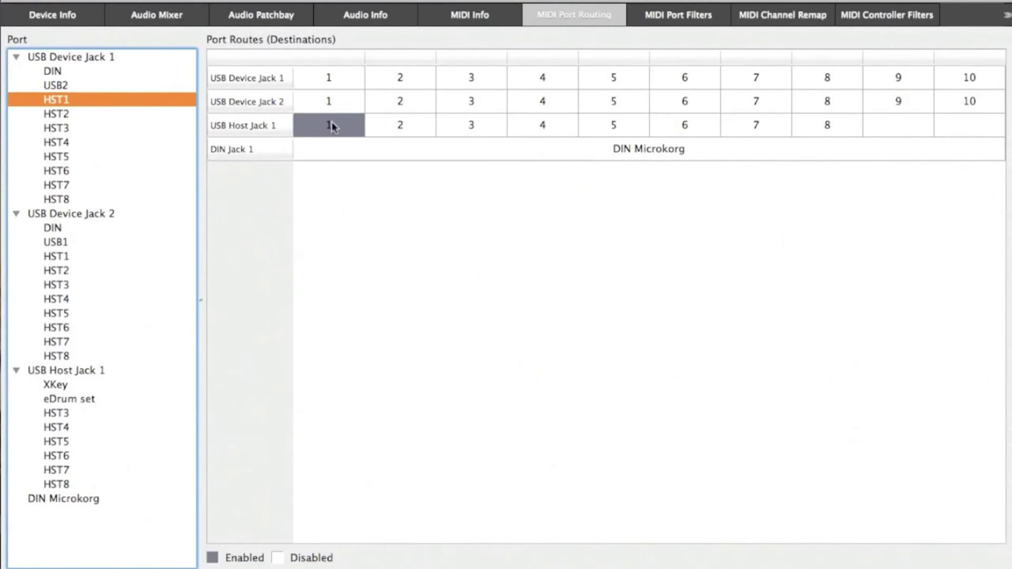
{"action": "left_click", "coordinate": [48, 116]}
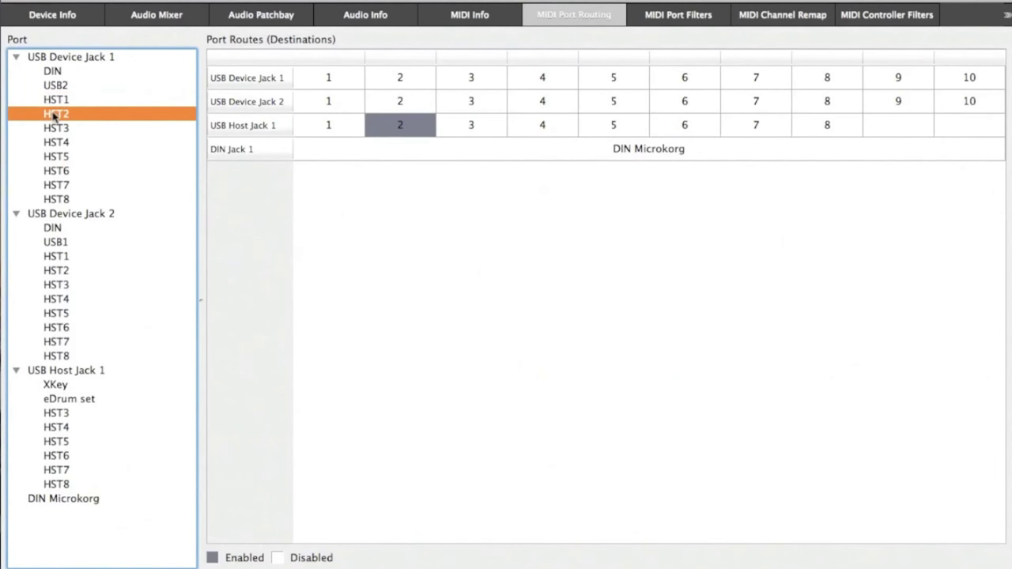
{"action": "left_click", "coordinate": [57, 129]}
{"action": "left_click", "coordinate": [58, 142]}
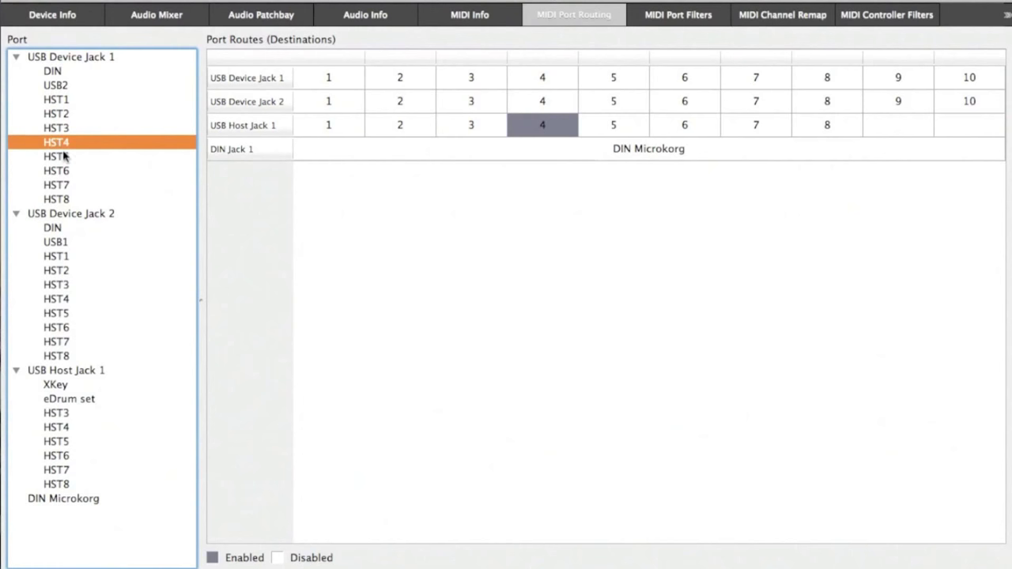
{"action": "left_click", "coordinate": [63, 159]}
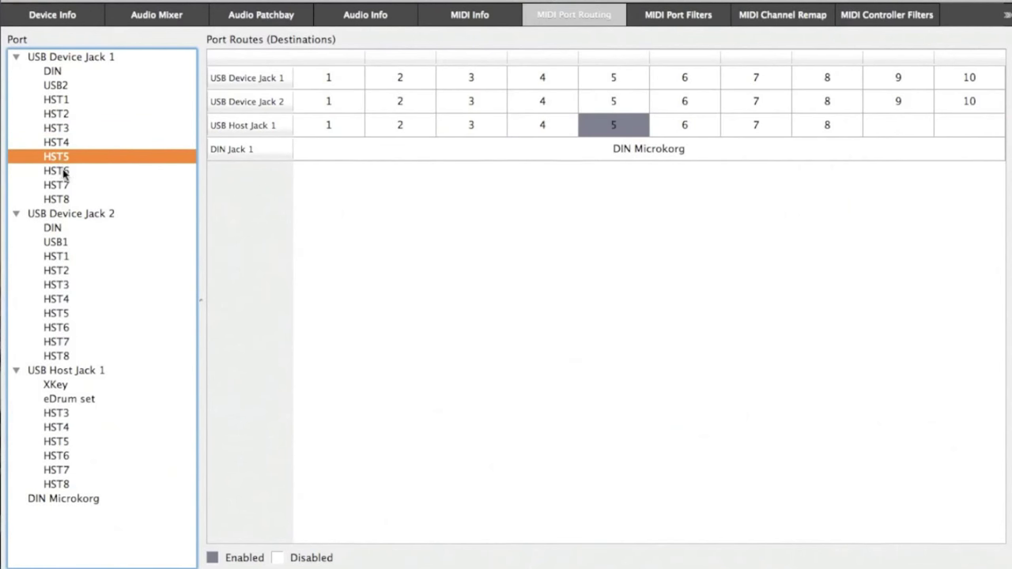
{"action": "left_click", "coordinate": [63, 173]}
{"action": "left_click", "coordinate": [63, 187]}
{"action": "left_click", "coordinate": [63, 199]}
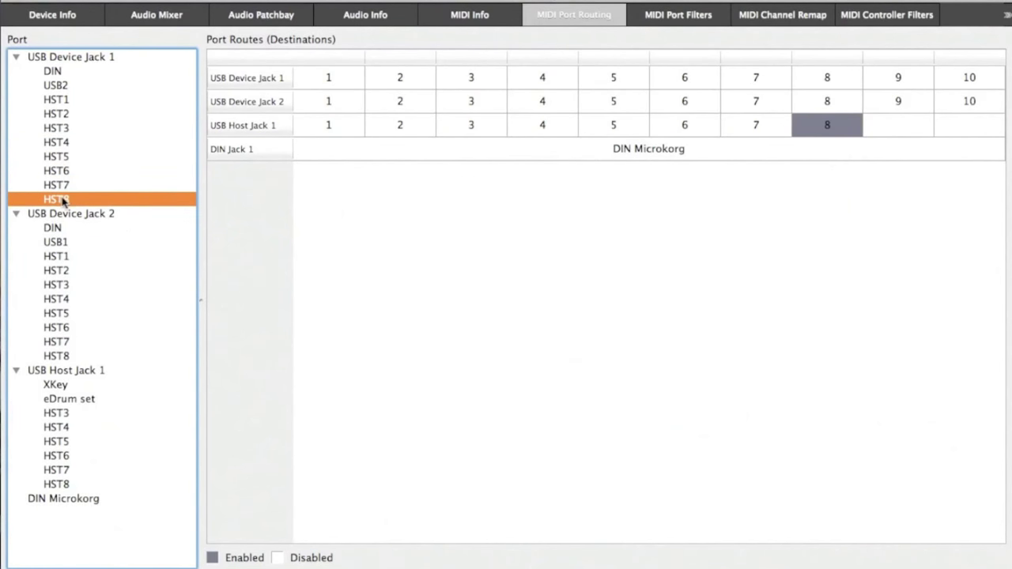
- Route the USB2 port of USB Device Jack 1 to all ten ports of USB Device Jack 2
{"action": "left_click", "coordinate": [56, 85]}
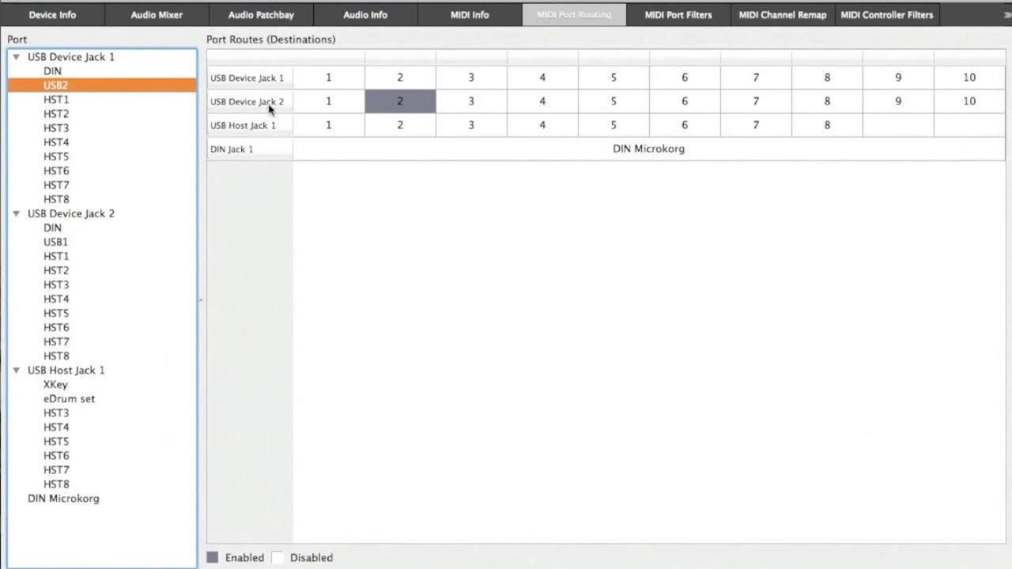
{"action": "left_click", "coordinate": [323, 101]}
{"action": "left_click", "coordinate": [472, 99]}
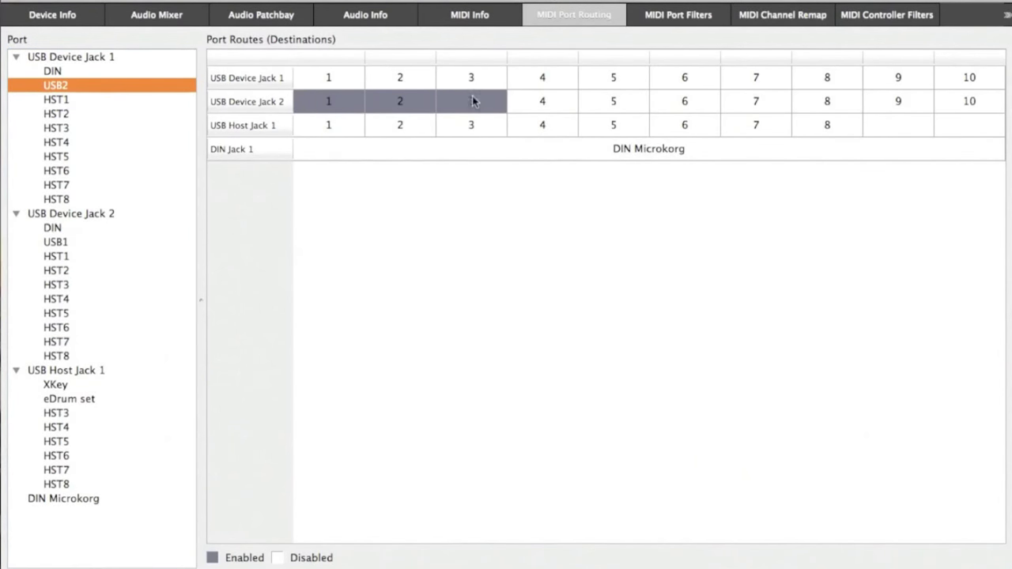
{"action": "left_click", "coordinate": [536, 104]}
{"action": "left_click", "coordinate": [615, 109]}
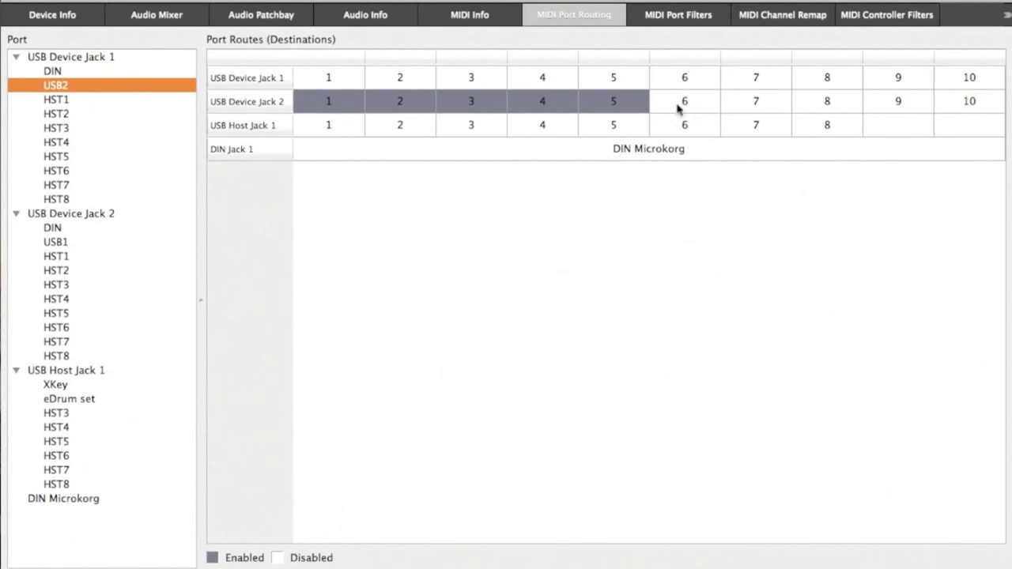
{"action": "left_click", "coordinate": [679, 106]}
{"action": "left_click", "coordinate": [759, 102]}
{"action": "left_click", "coordinate": [830, 102]}
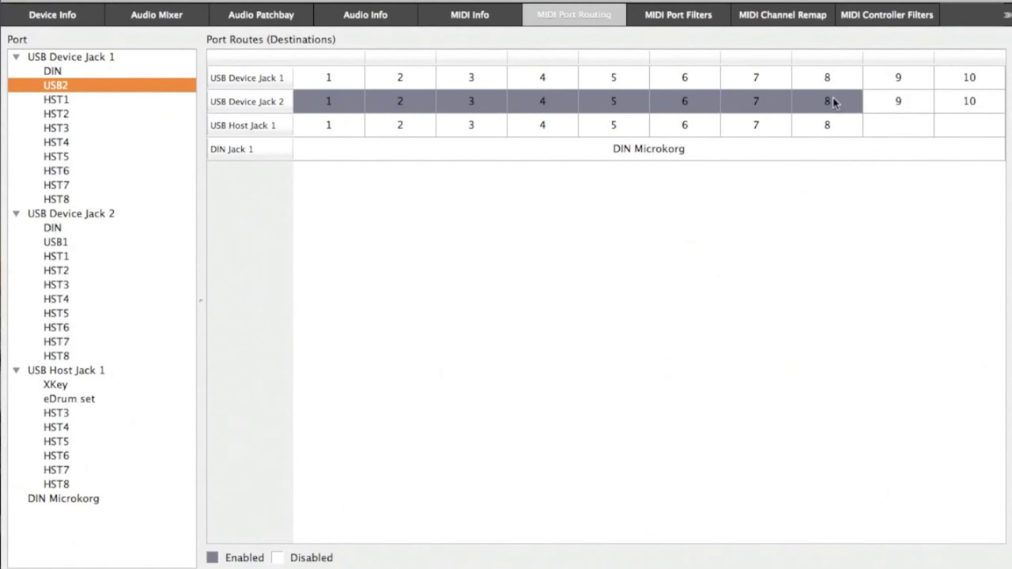
{"action": "left_click", "coordinate": [878, 103]}
{"action": "left_click", "coordinate": [960, 110]}
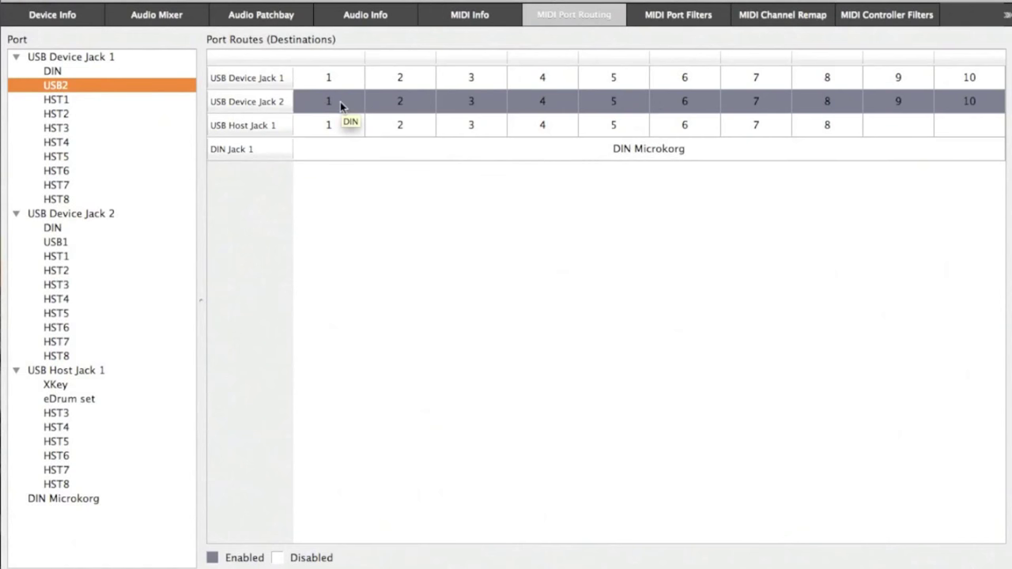
- Route the USB1 port of USB Device Jack 2 to ports 1 through 6 of USB Device Jack 1
{"action": "left_click", "coordinate": [70, 241]}
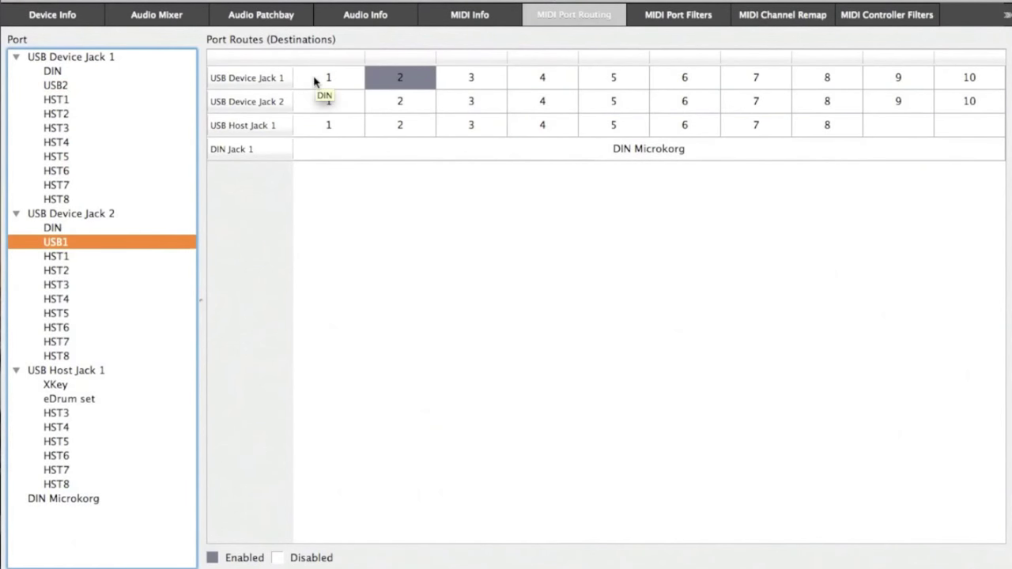
{"action": "left_click", "coordinate": [332, 79]}
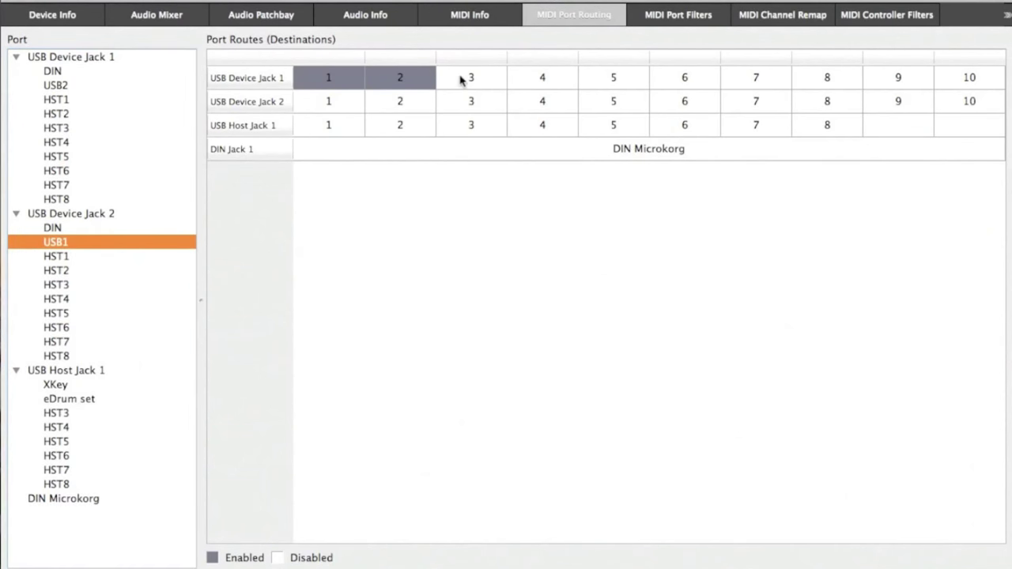
{"action": "left_click", "coordinate": [465, 78]}
{"action": "left_click", "coordinate": [535, 78]}
{"action": "left_click", "coordinate": [607, 79]}
{"action": "left_click", "coordinate": [682, 79]}
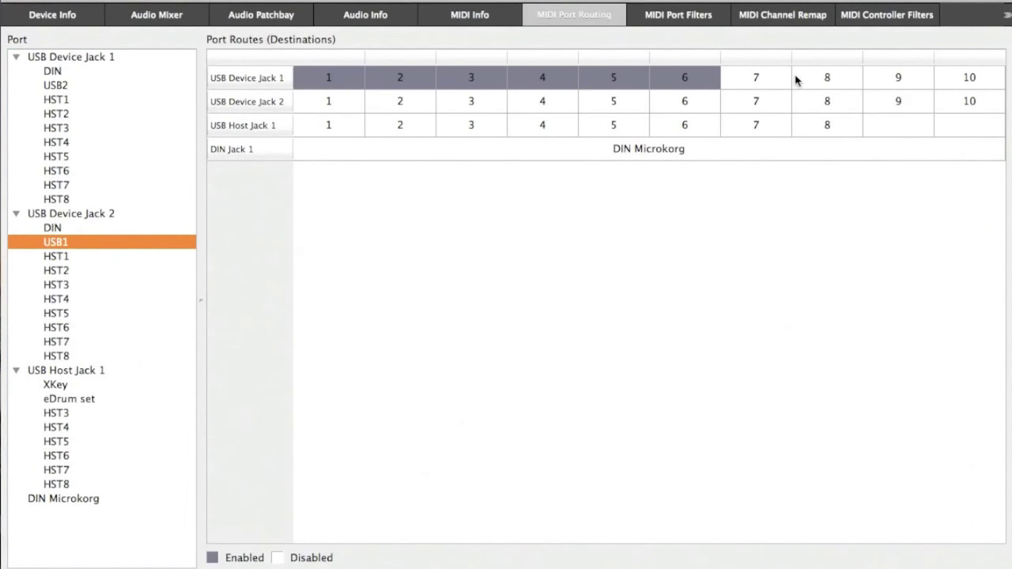
- Rename port 1 of USB Device Jack 1 to "DIN Microkorg" and return to the MIDI port routing
{"action": "left_click", "coordinate": [52, 72]}
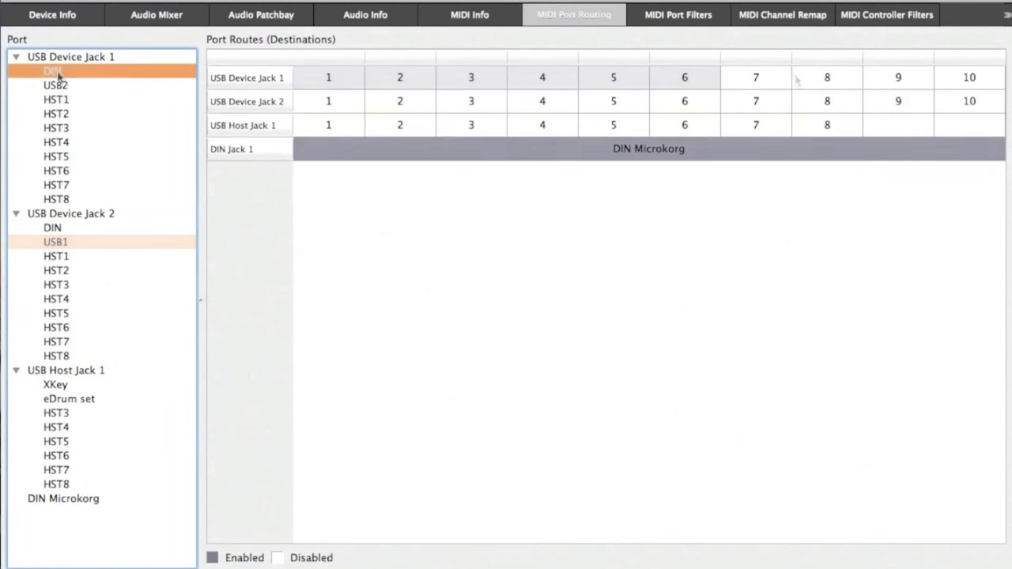
{"action": "left_click", "coordinate": [480, 14]}
{"action": "type", "text": "Microkorg"}
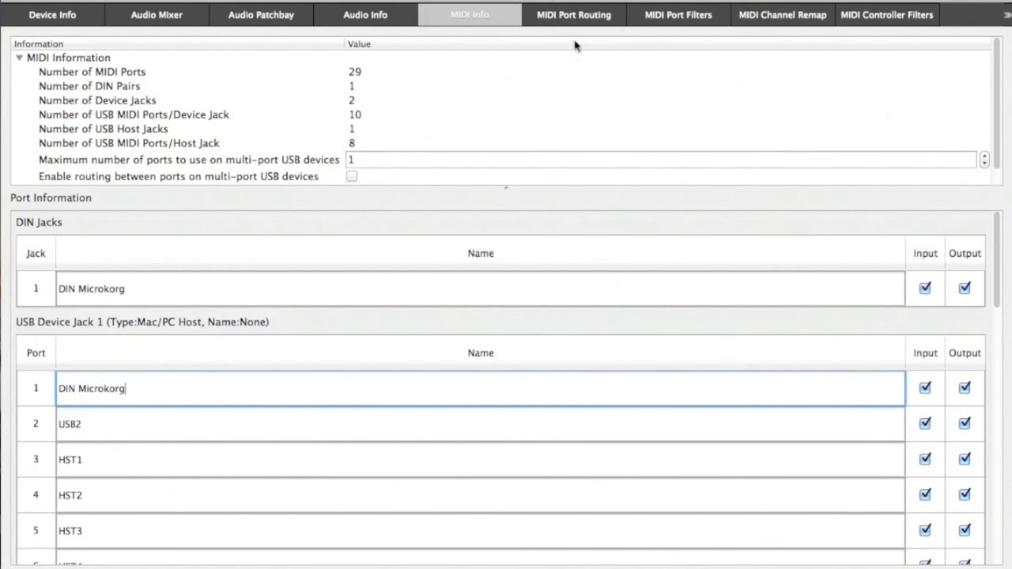
{"action": "left_click", "coordinate": [622, 6]}
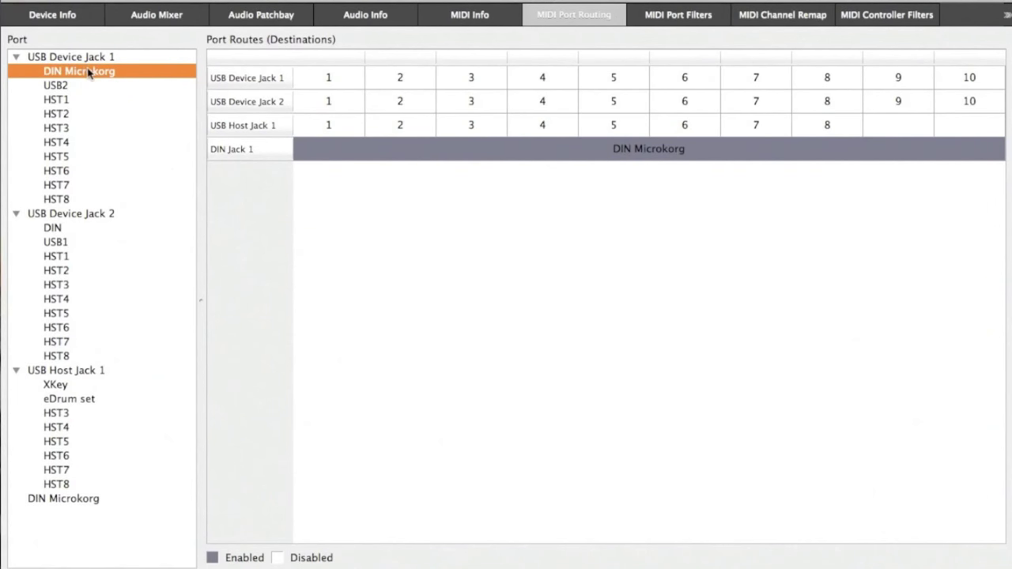
- Disable all USB Host Jack 1 destinations for the DIN Microkorg jack and the XKey port
{"action": "left_click", "coordinate": [92, 83]}
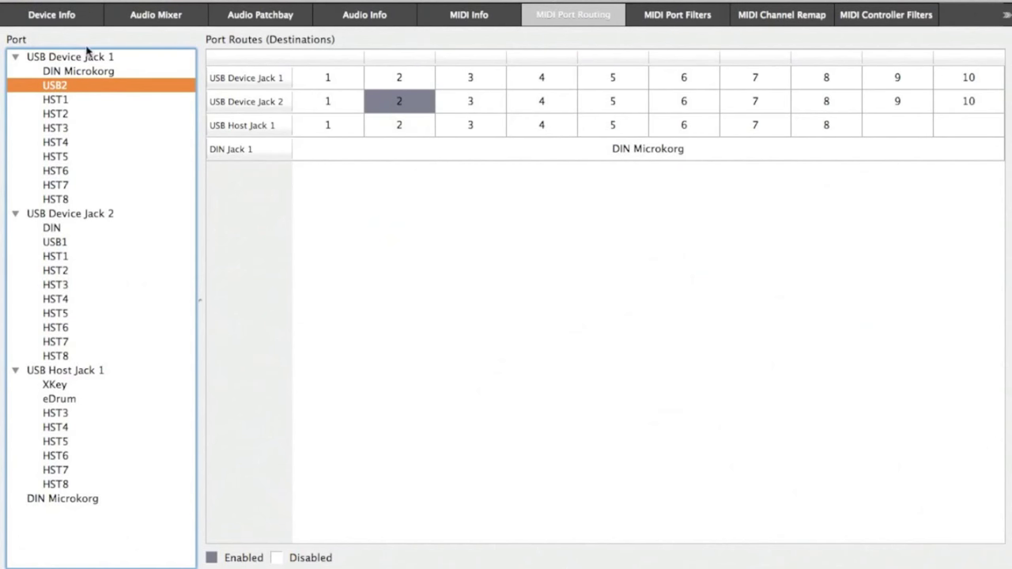
{"action": "left_click", "coordinate": [58, 243]}
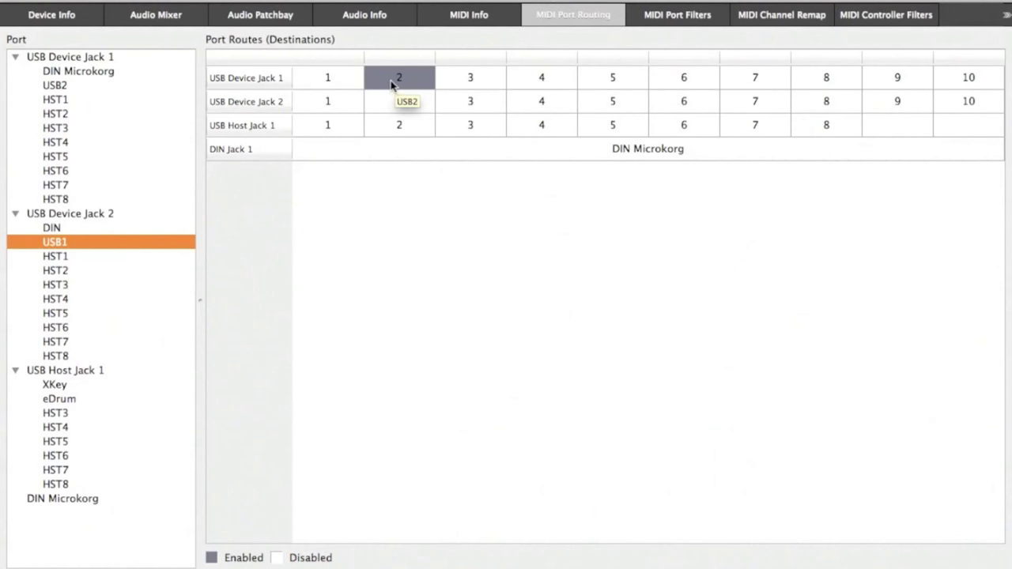
{"action": "left_click", "coordinate": [62, 498]}
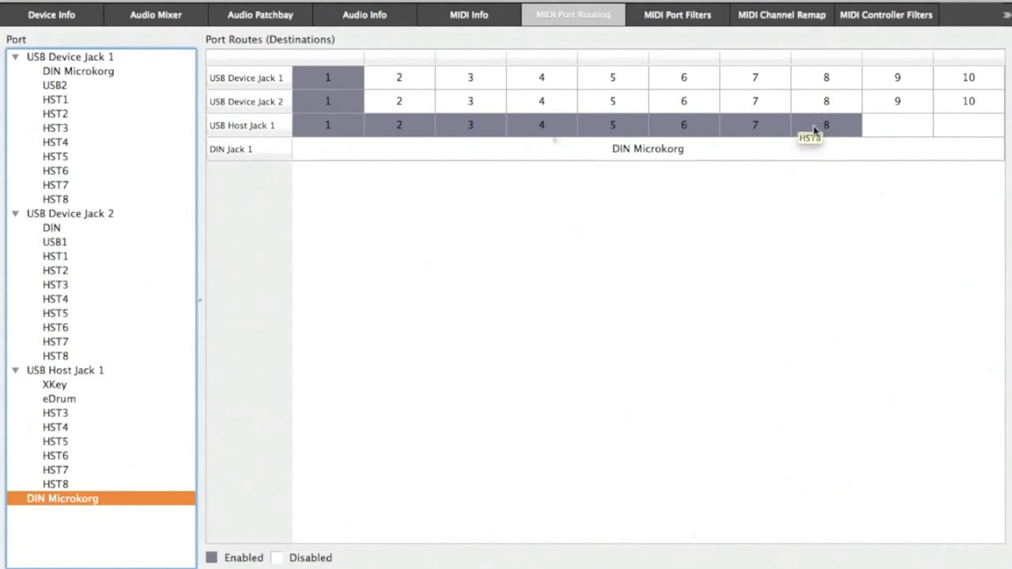
{"action": "left_click", "coordinate": [266, 126]}
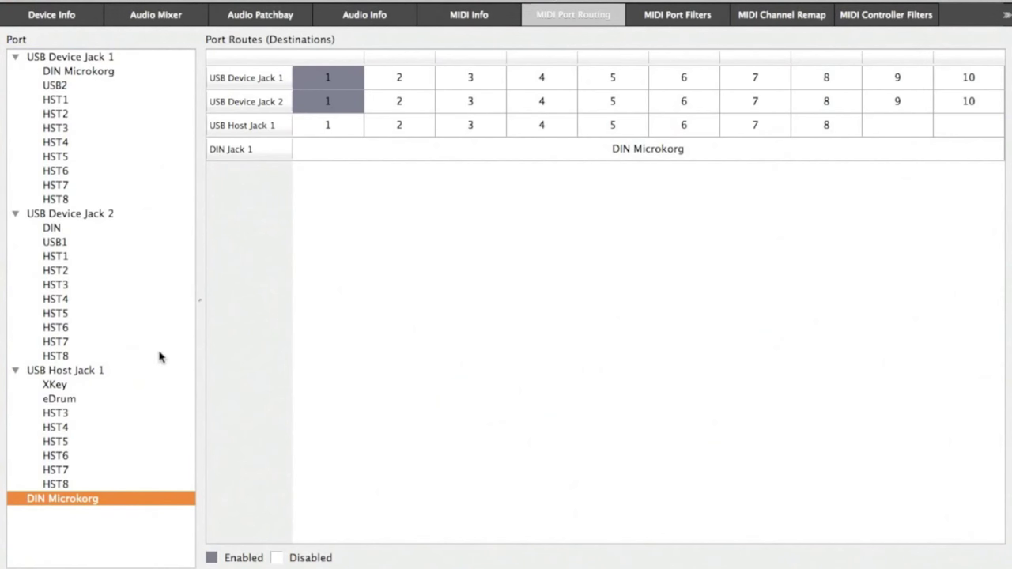
{"action": "left_click", "coordinate": [54, 385]}
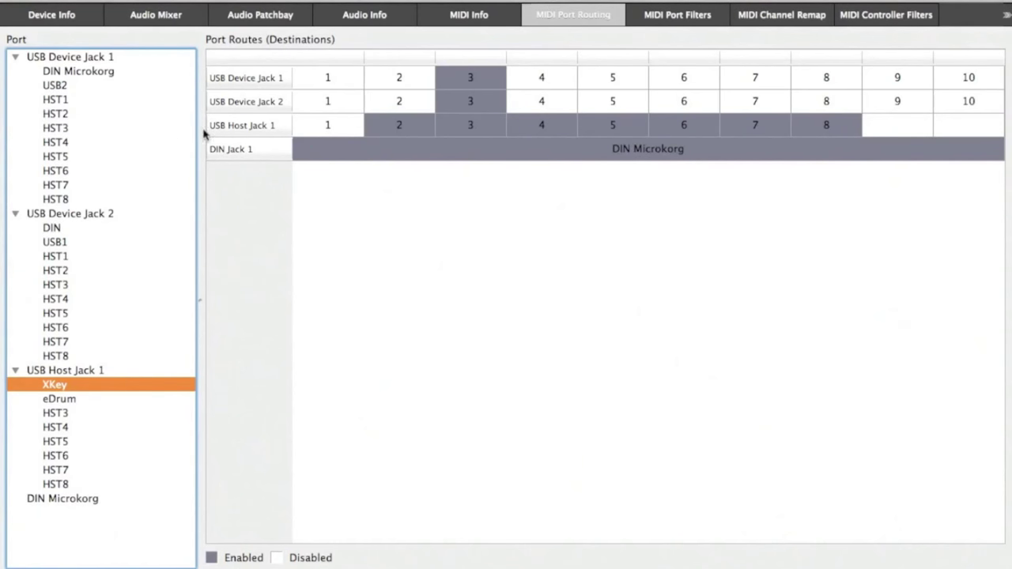
{"action": "left_click", "coordinate": [246, 130]}
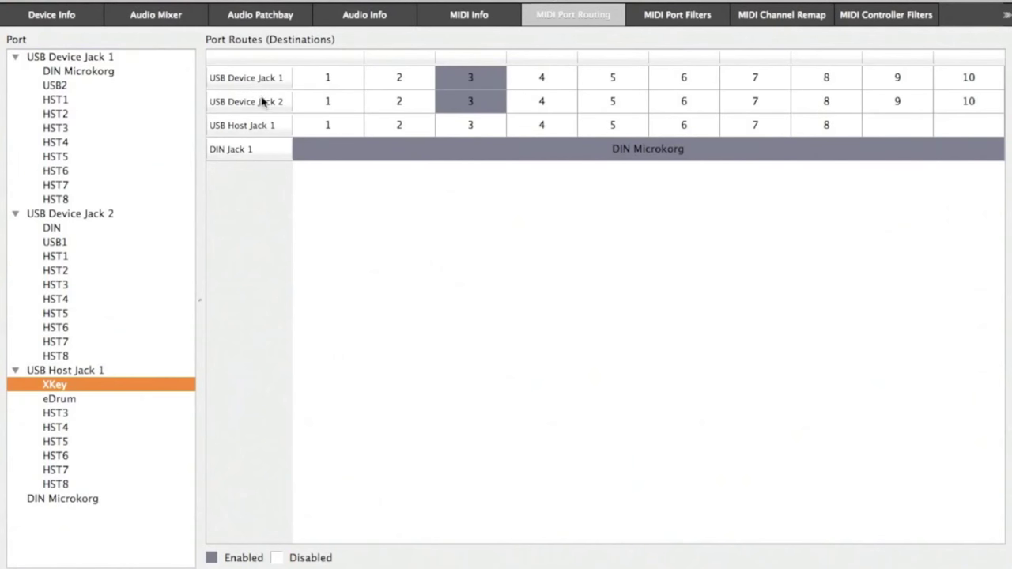
- Disable all USB Host Jack 1 destinations and the DIN Jack 1 destination for the eDrum port
{"action": "left_click", "coordinate": [62, 400]}
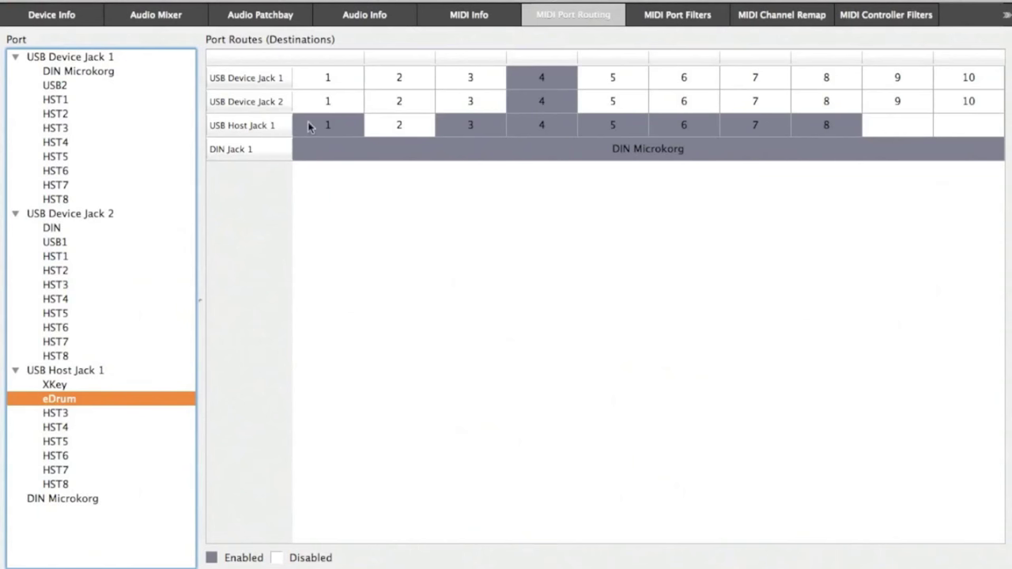
{"action": "left_click", "coordinate": [255, 128]}
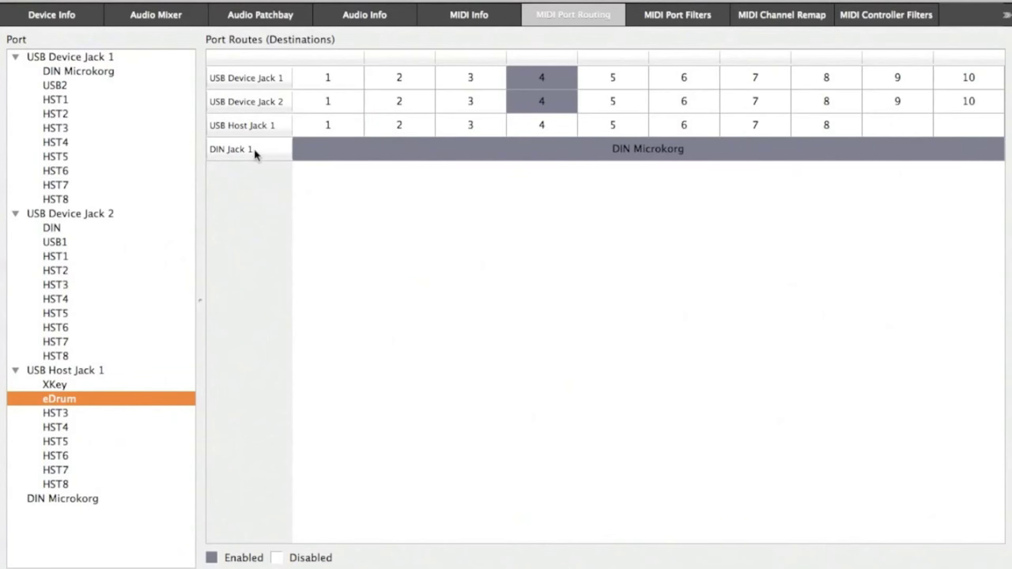
{"action": "left_click", "coordinate": [255, 152]}
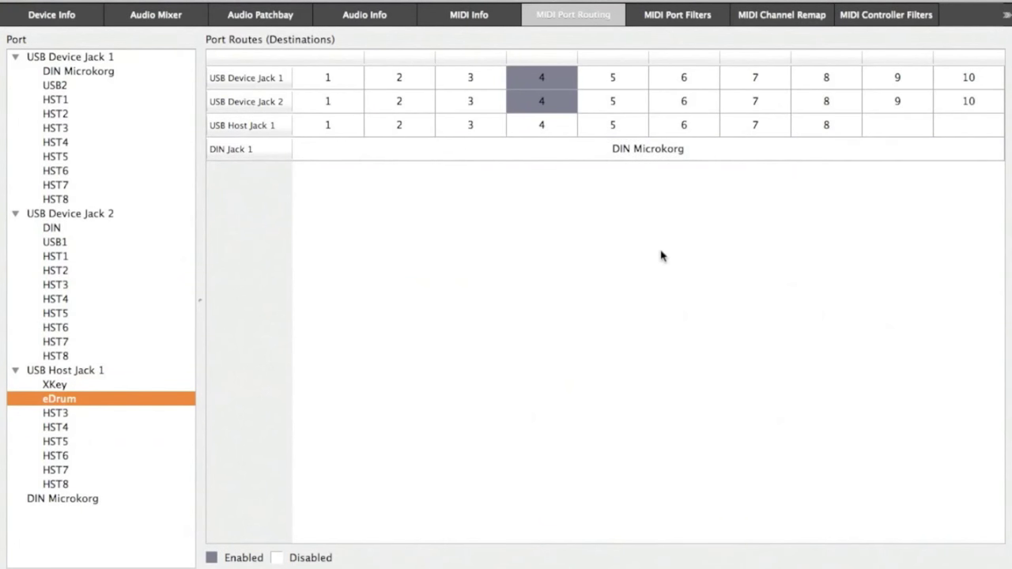